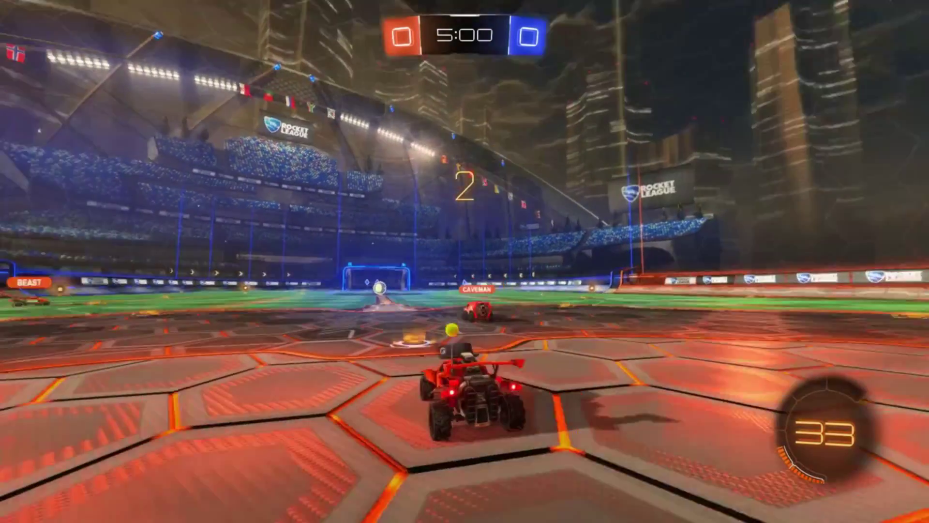
Drive off the kickoff, boost toward the blue goal and hit the ball at it.
key("w")
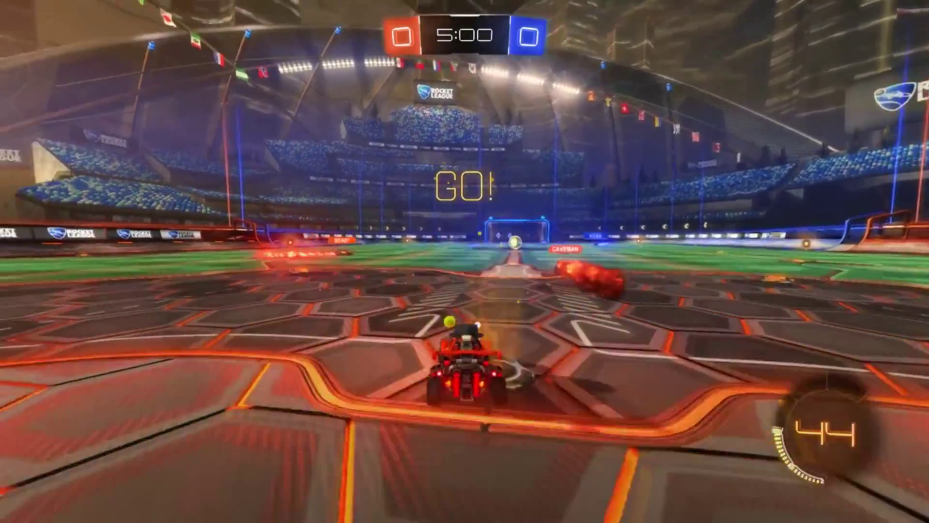
key("space")
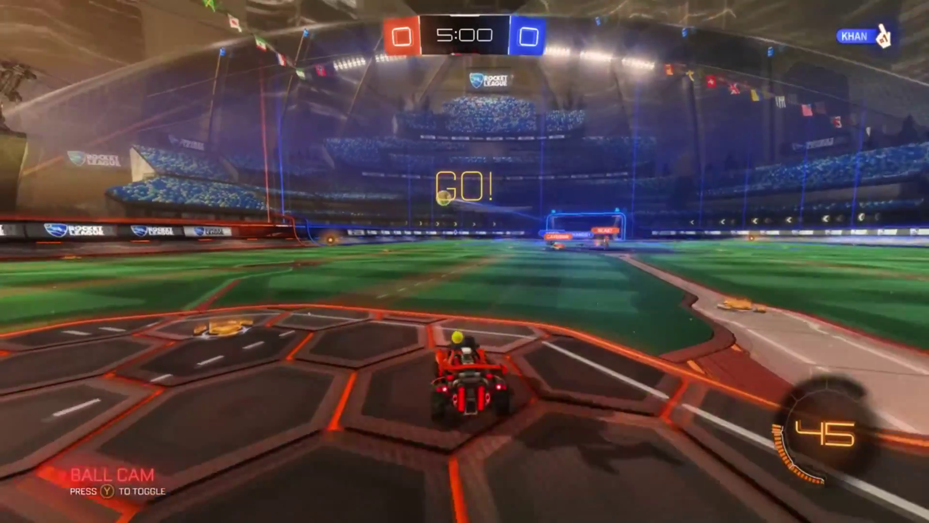
key("a")
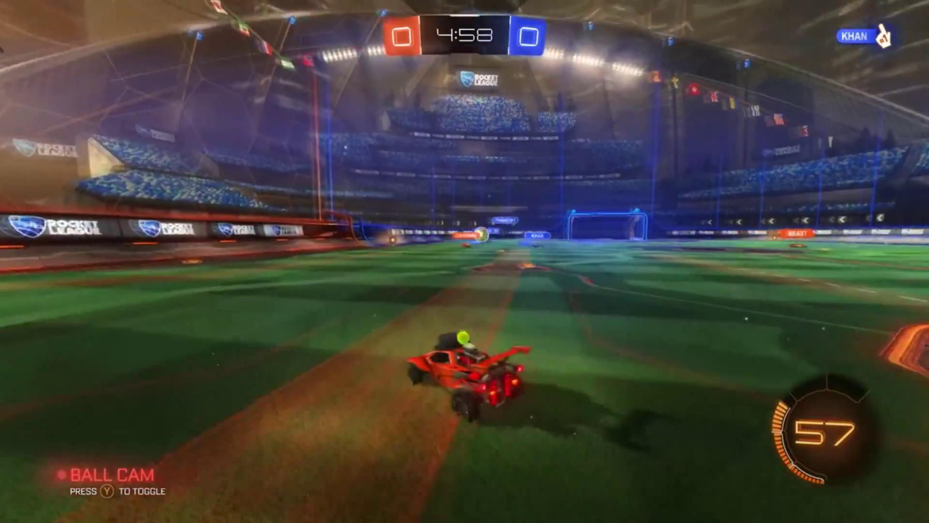
key("d")
key("a")
key("shift")
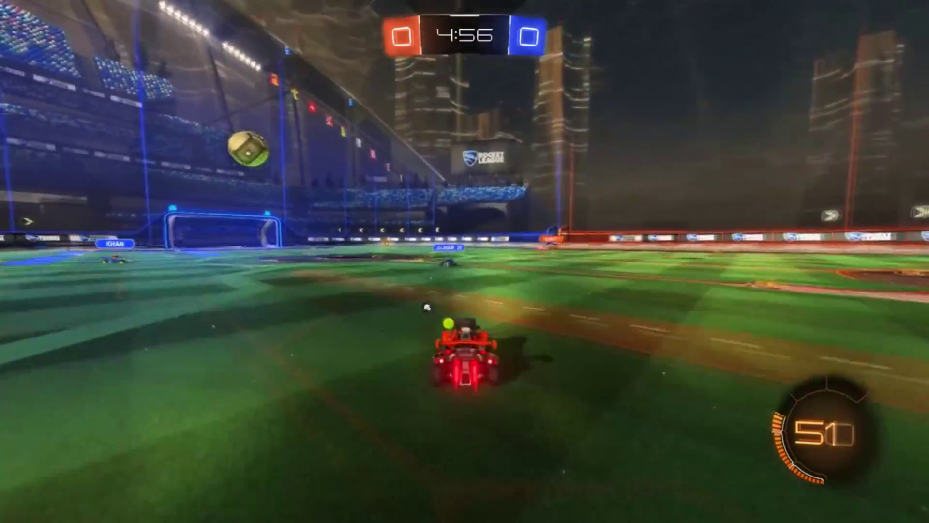
key("w")
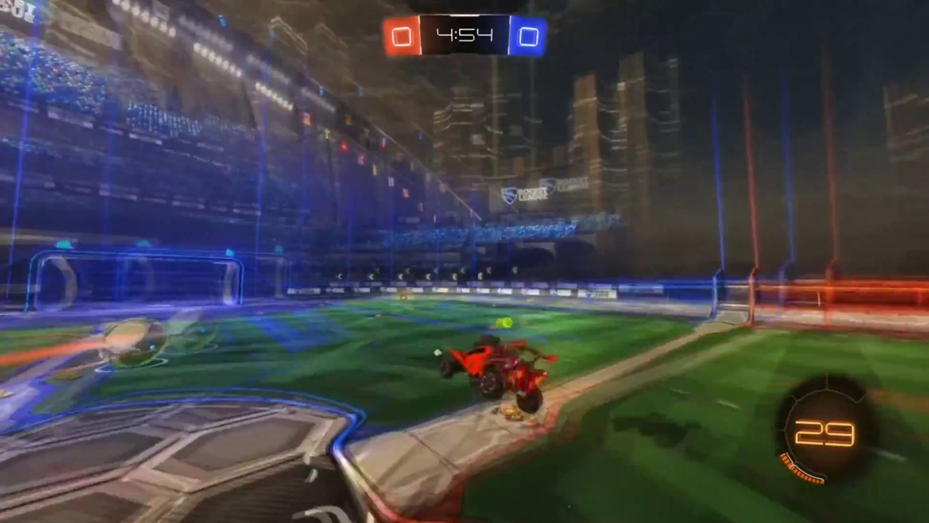
key("space")
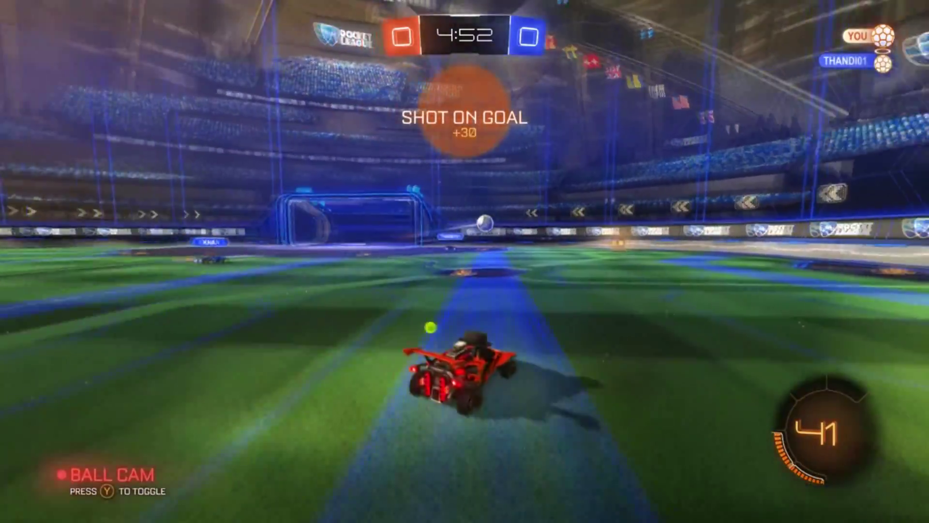
Chase the ball along the side wall, boost into the goal and ride up and off its wall.
key("d")
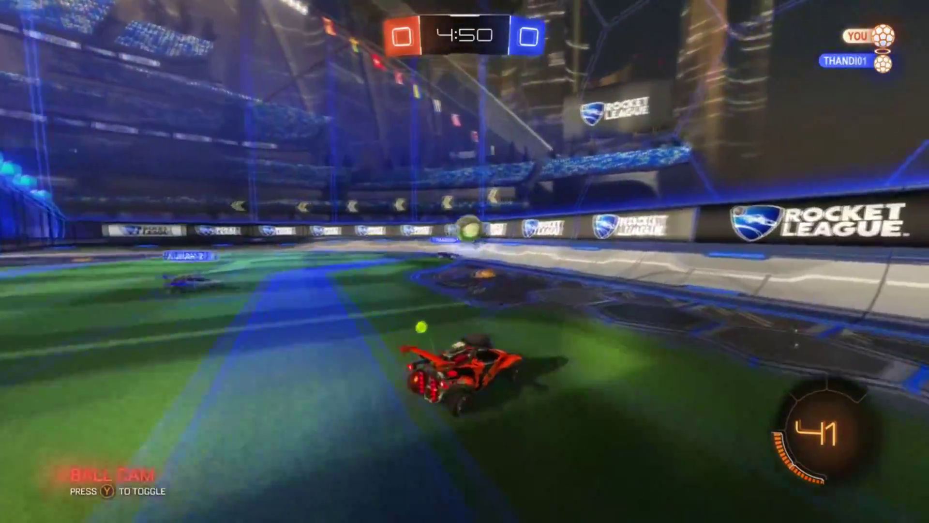
key("shift")
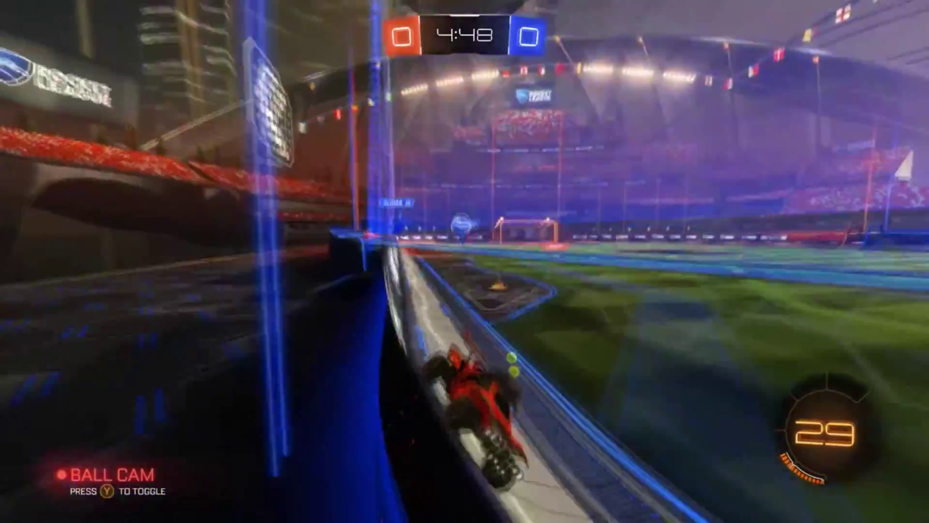
key("shift")
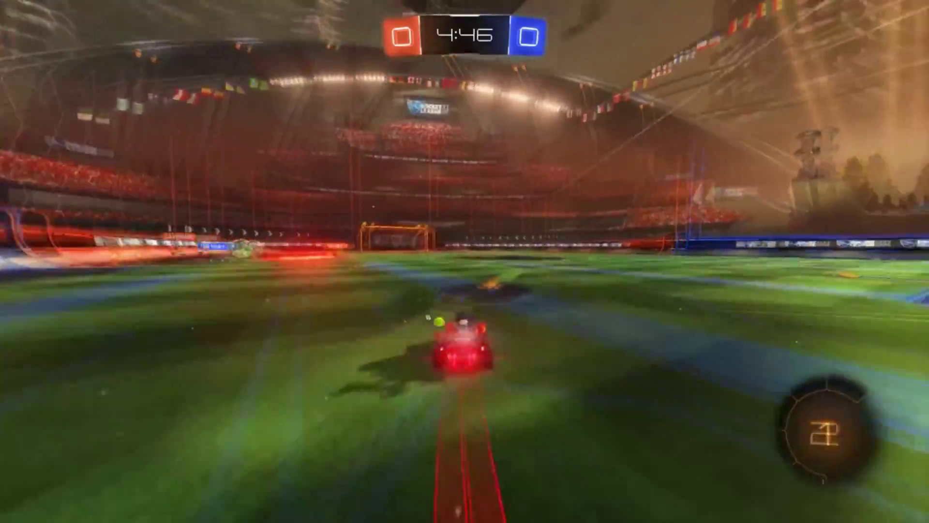
key("space")
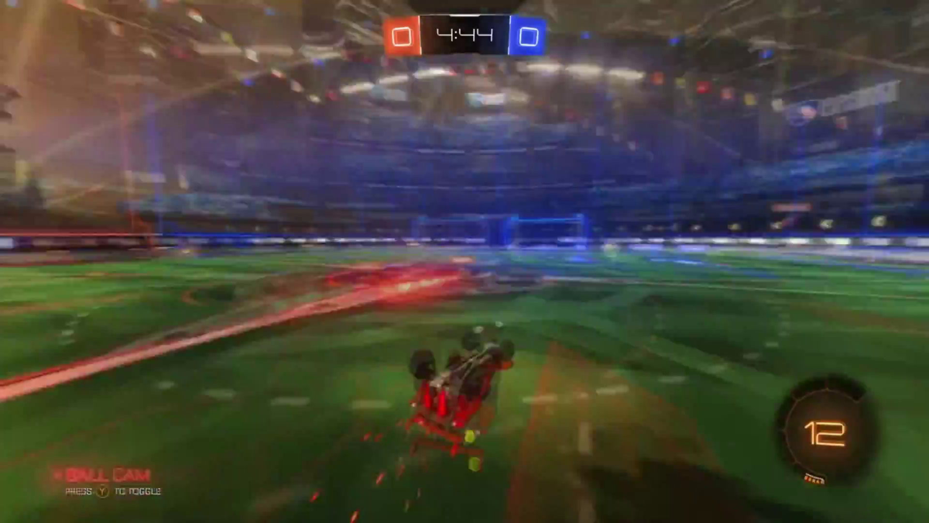
key("space")
key("d")
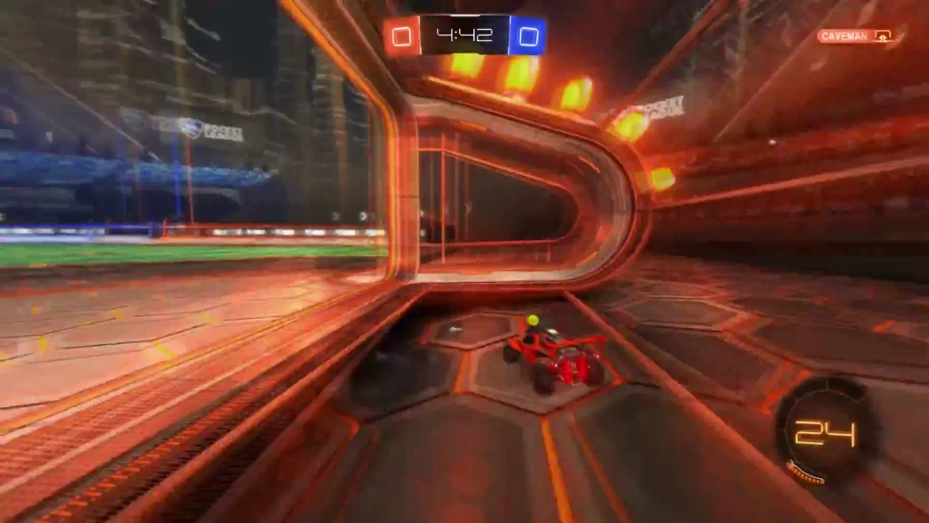
key("w")
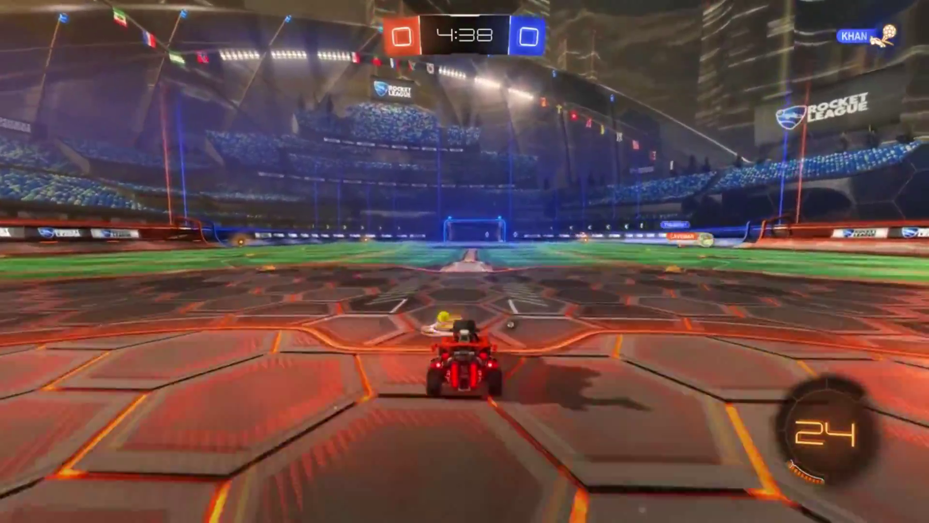
Turn over a boost pad, come off the corner wall and clear the ball toward the far goal.
key("d")
key("d")
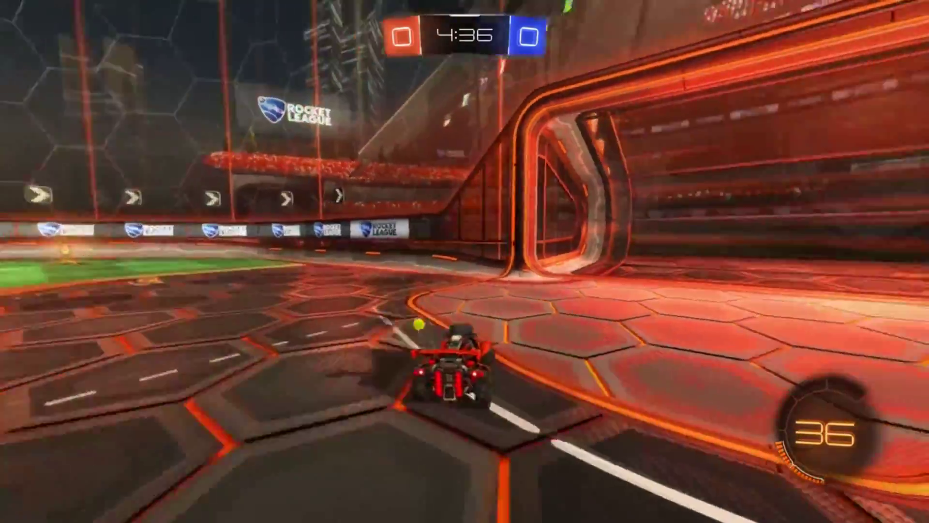
key("a")
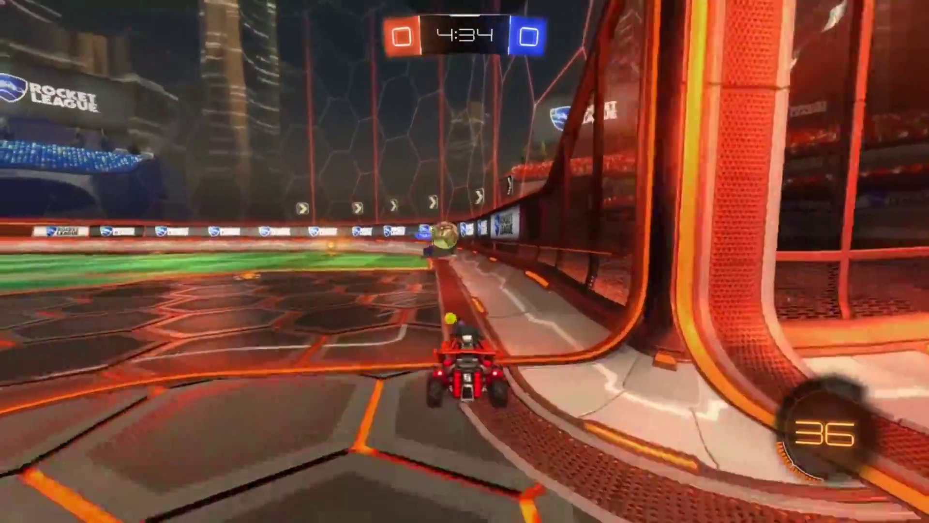
left_click(437, 288)
key("a")
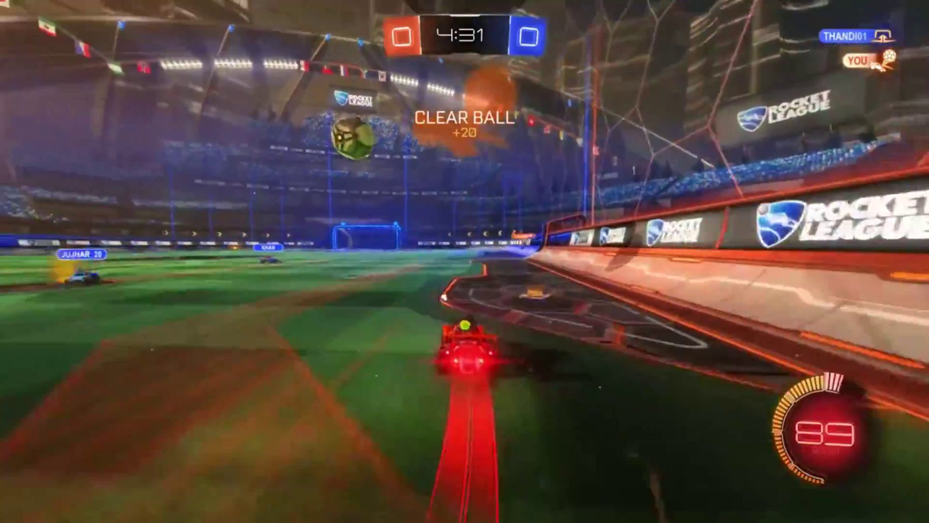
left_click(458, 294)
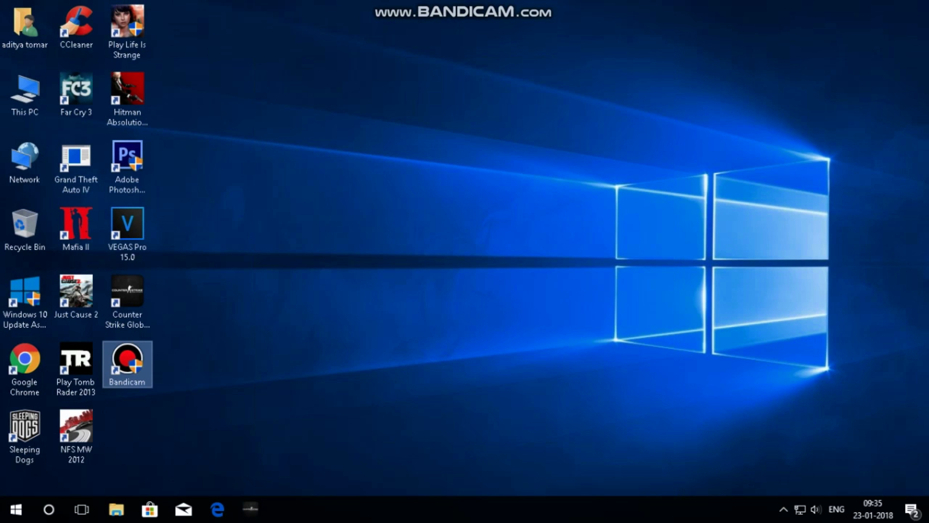
right_click(427, 239)
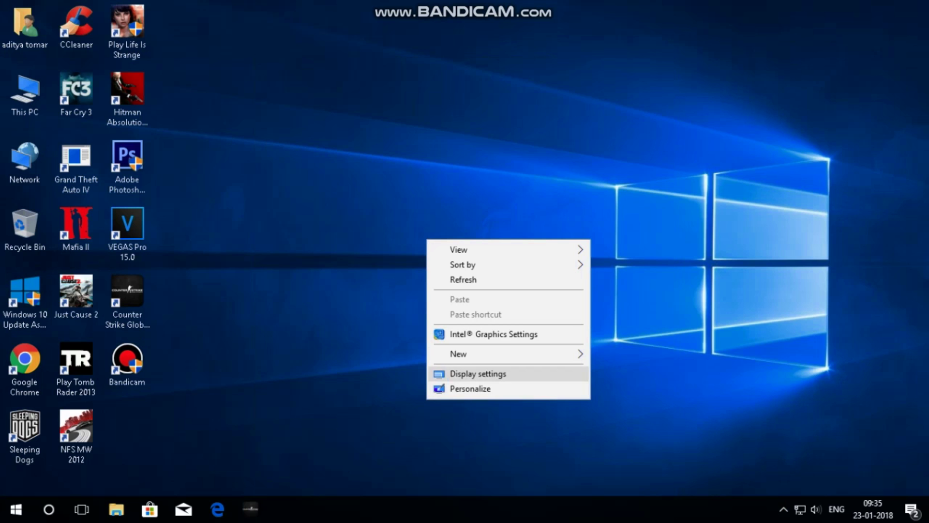
left_click(478, 374)
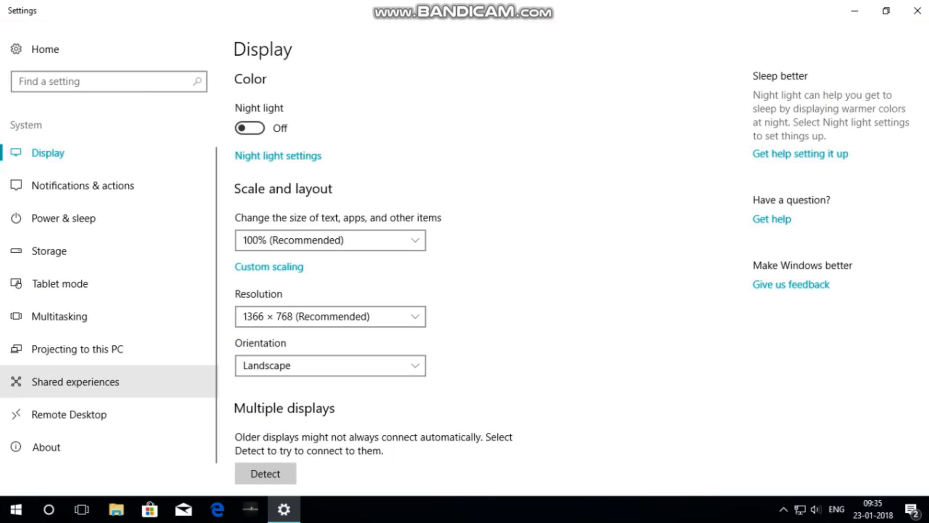
scroll(464, 290, "down", 2)
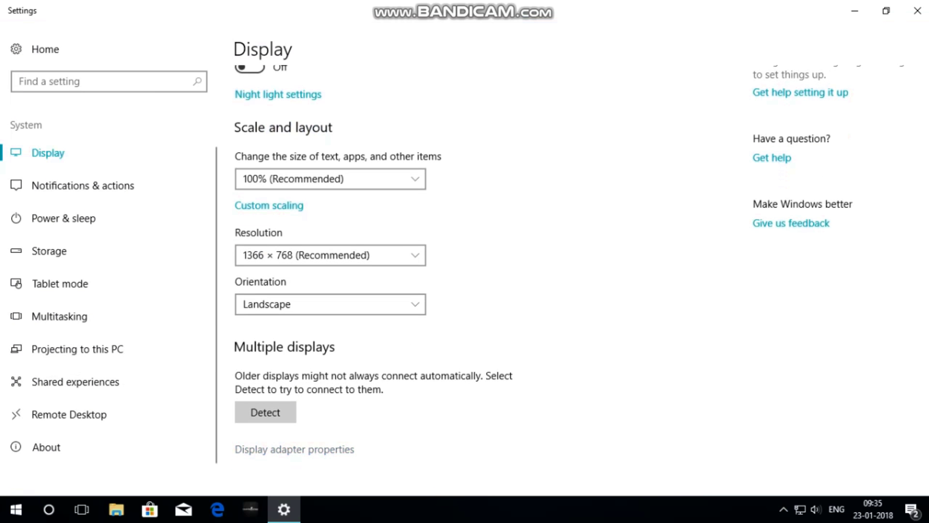
left_click(294, 449)
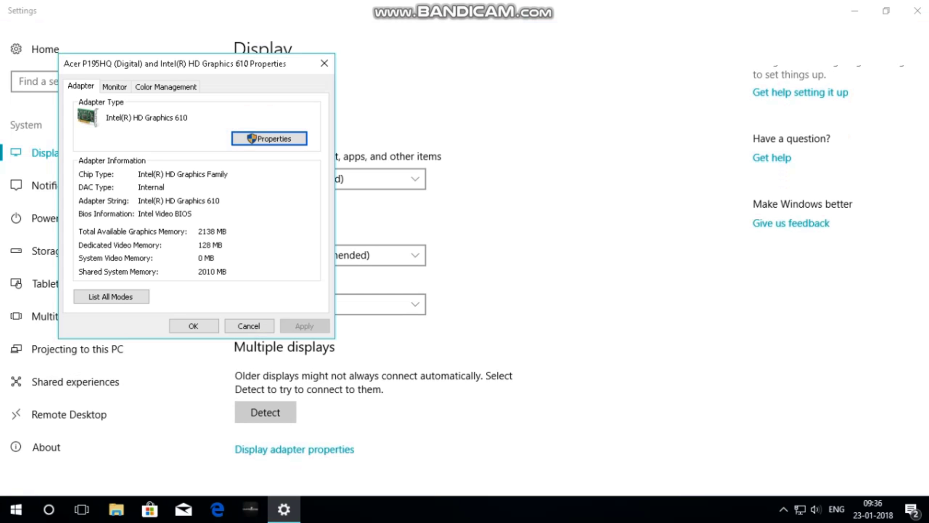
left_click(193, 326)
Search 'run' from the taskbar and launch Registry Editor via regedit in the Run box.
left_click(913, 10)
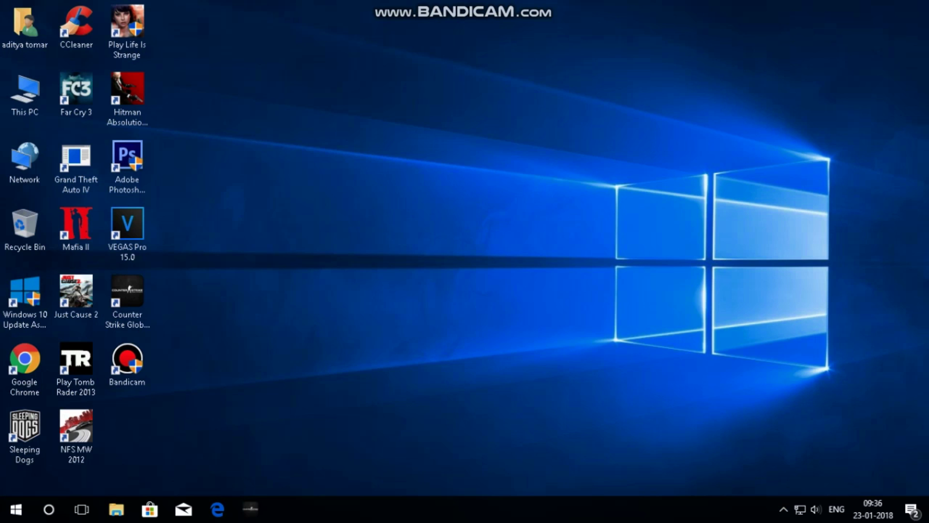
left_click(49, 509)
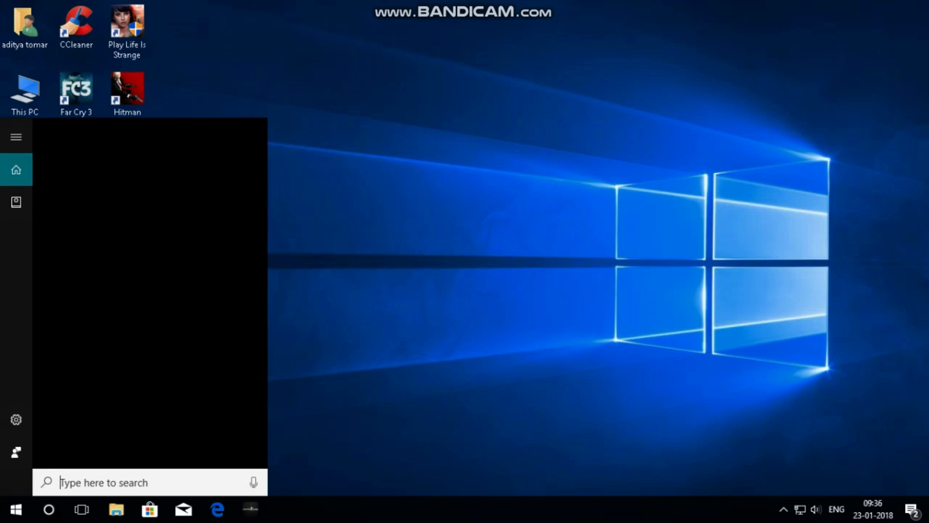
type("run")
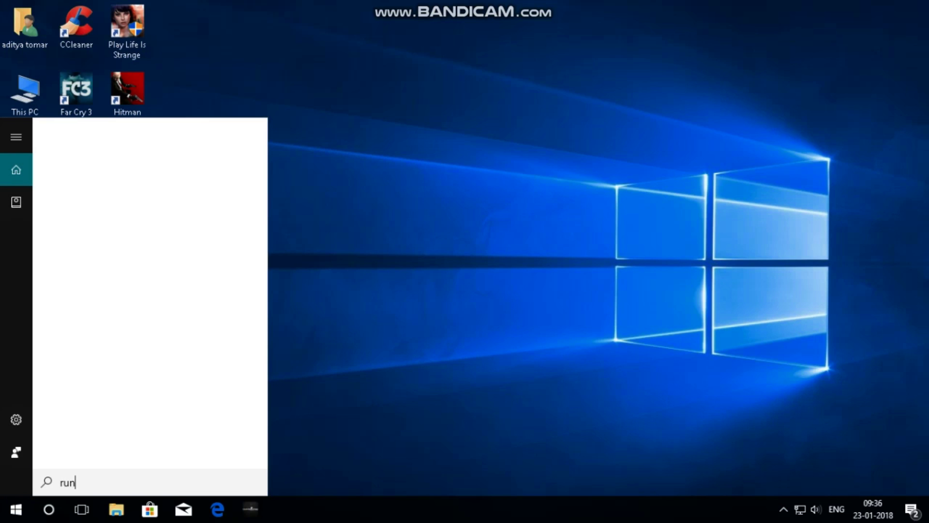
key("Return")
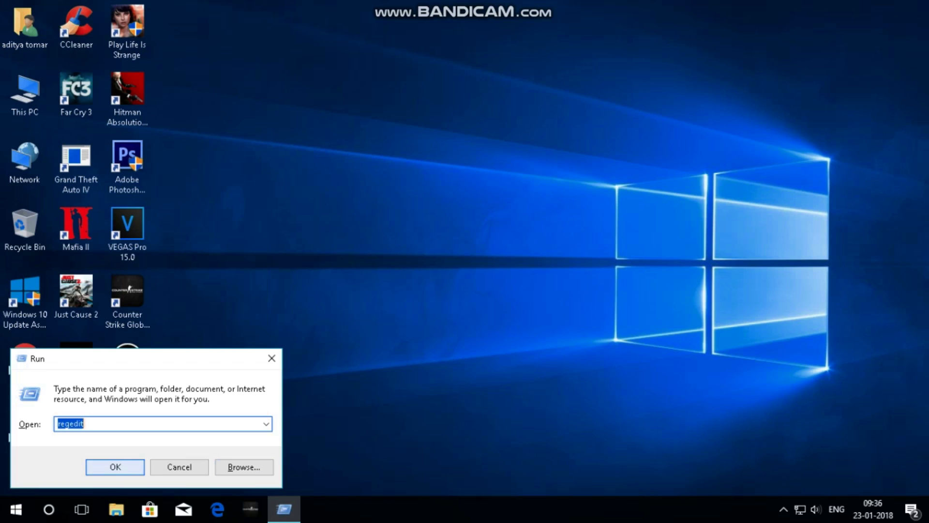
left_click(114, 467)
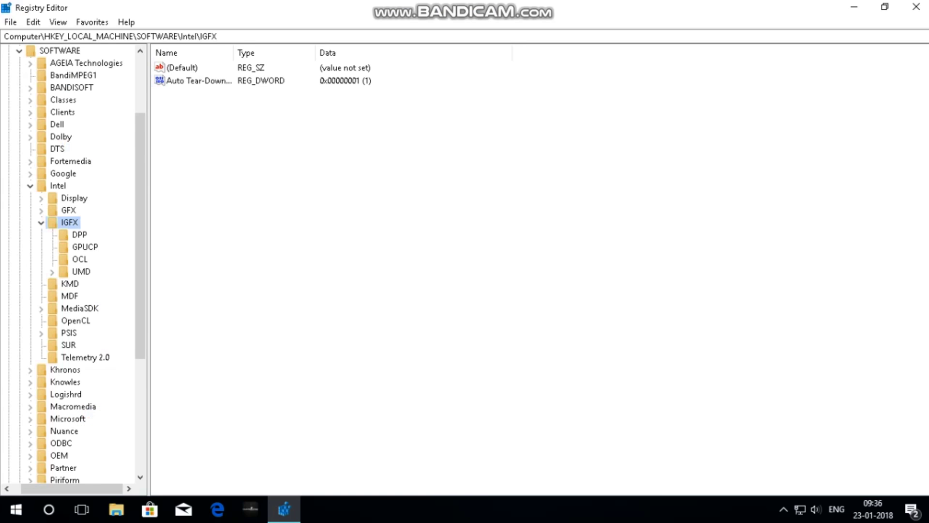
scroll(72, 261, "up", 2)
Collapse and re-expand HKEY_LOCAL_MACHINE, then expand its SOFTWARE key.
left_click(19, 124)
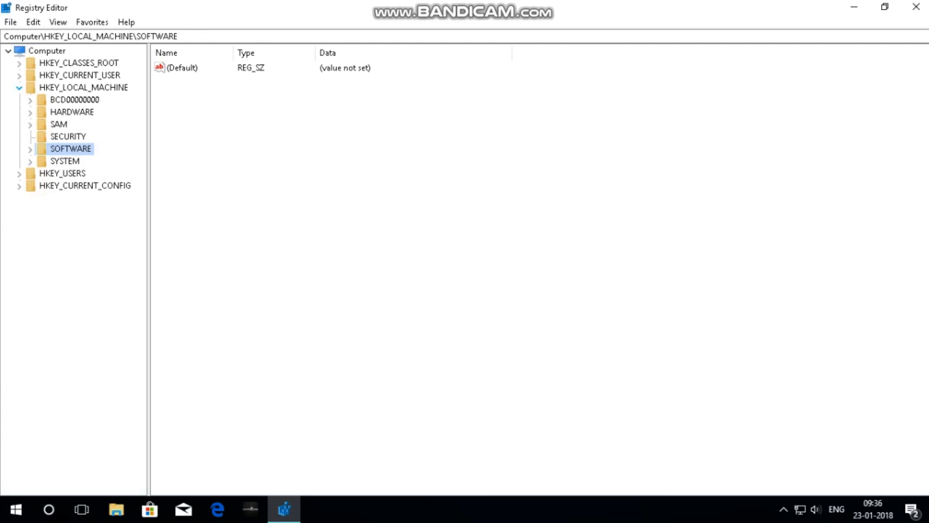
key("Left")
key("Left")
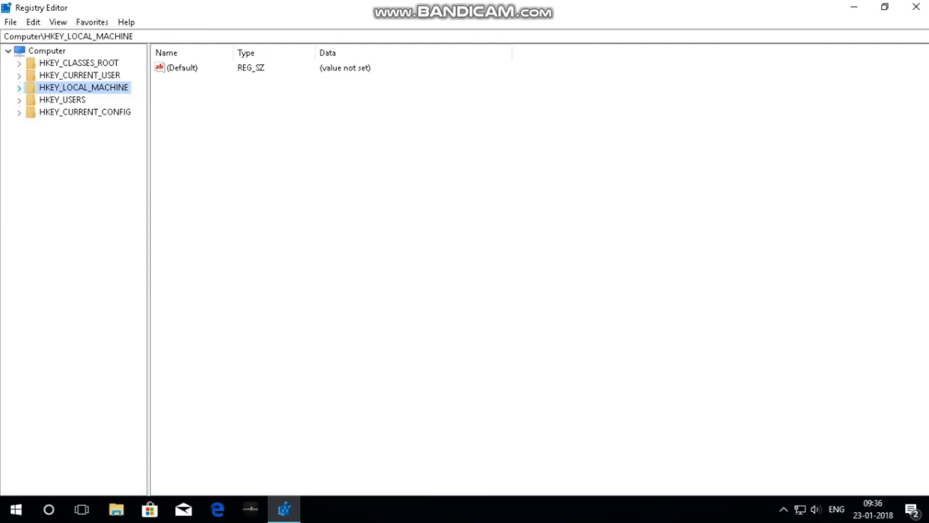
key("Right")
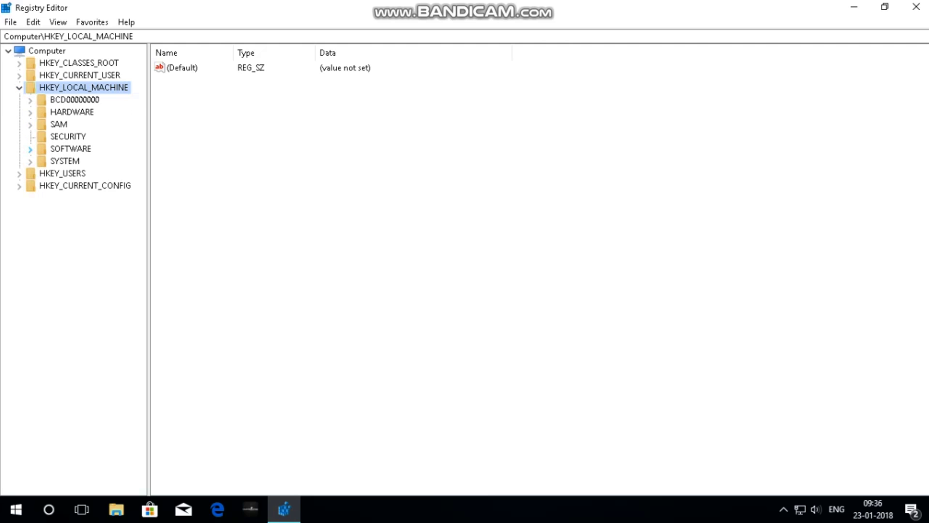
left_click(30, 148)
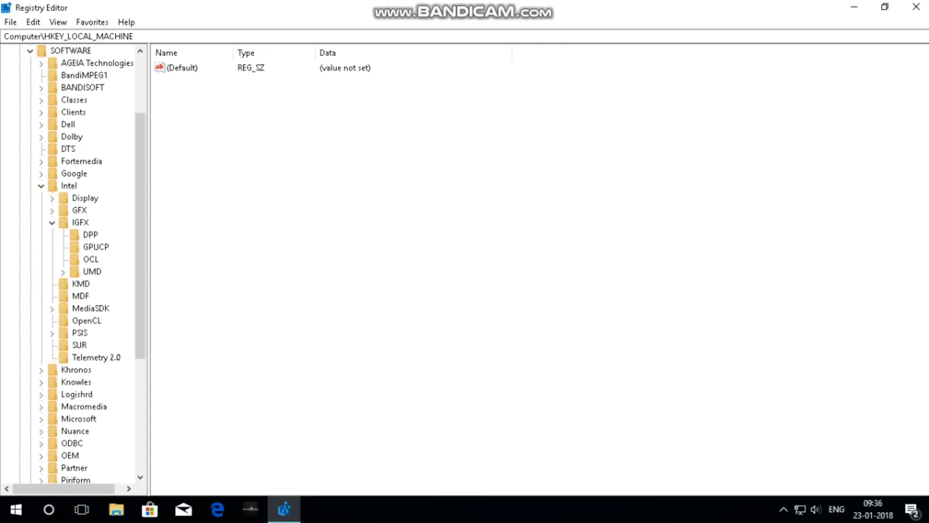
Expand the Intel key to list its subkeys and bring up its context menu.
left_click(41, 186)
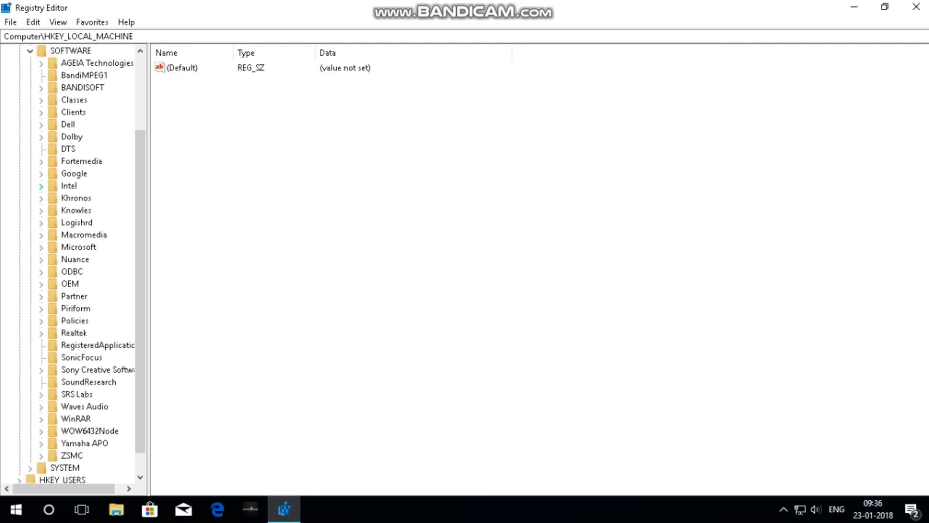
left_click(41, 185)
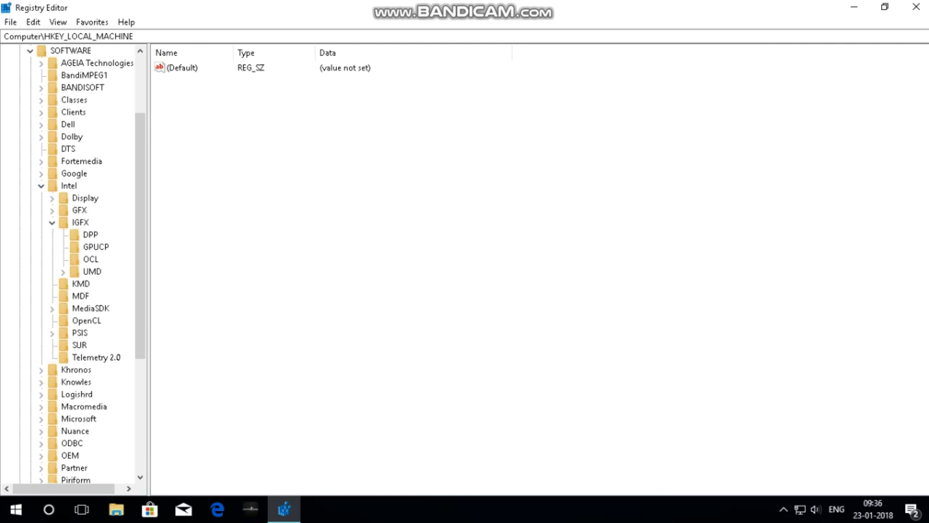
right_click(62, 189)
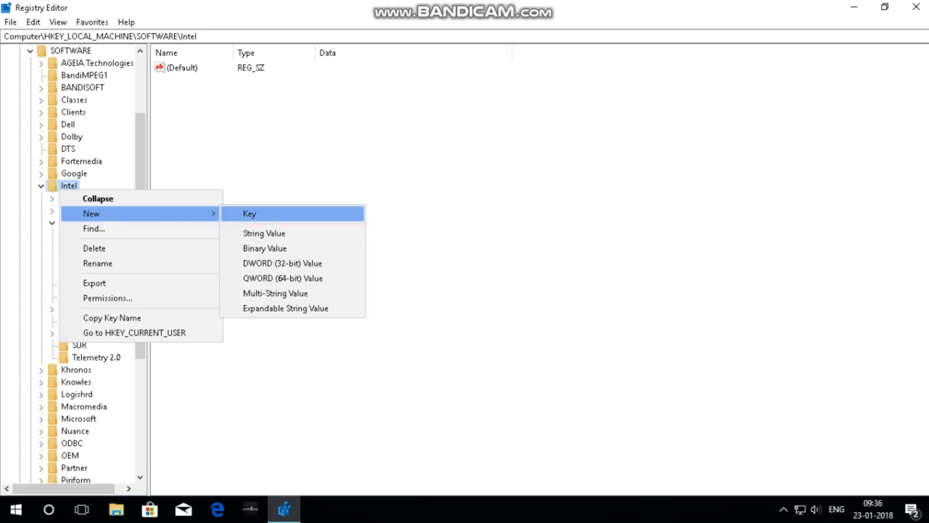
Create a new subkey named GMM under SOFTWARE\Intel.
left_click(249, 213)
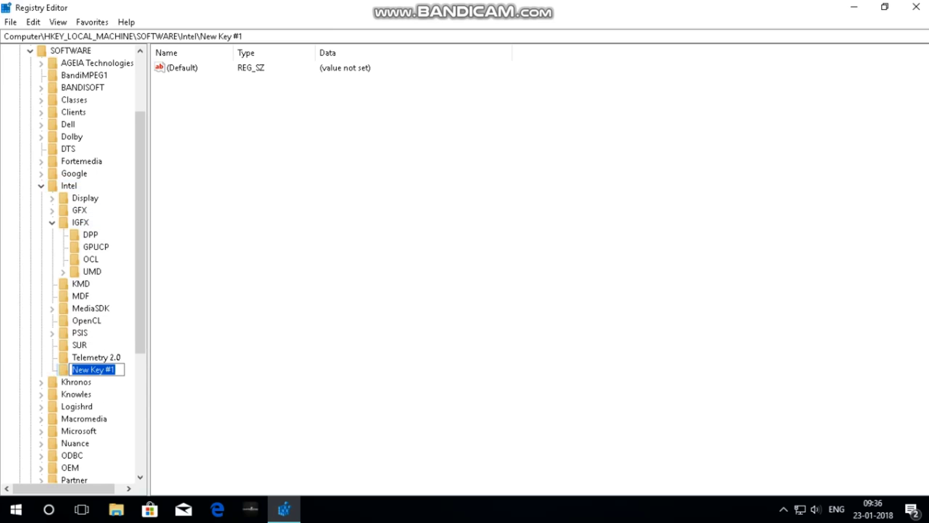
key("BackSpace")
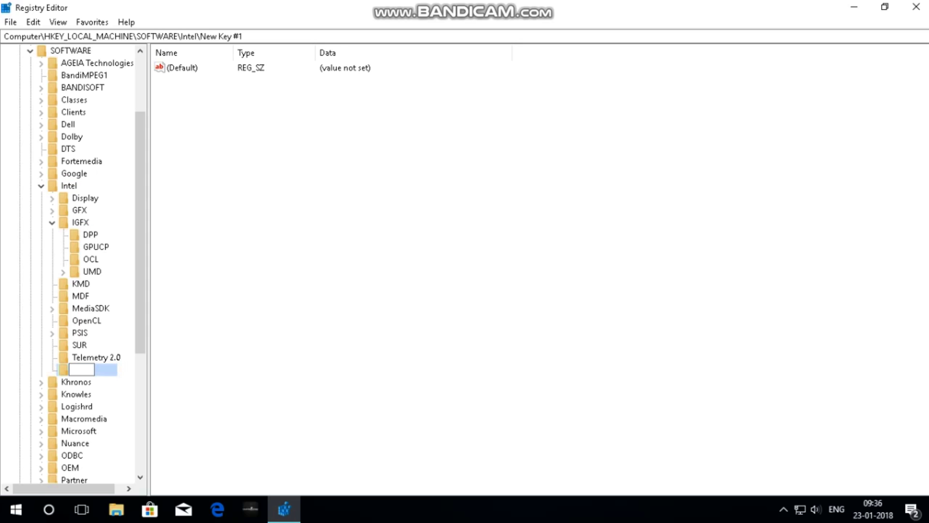
type("GMM")
key("Return")
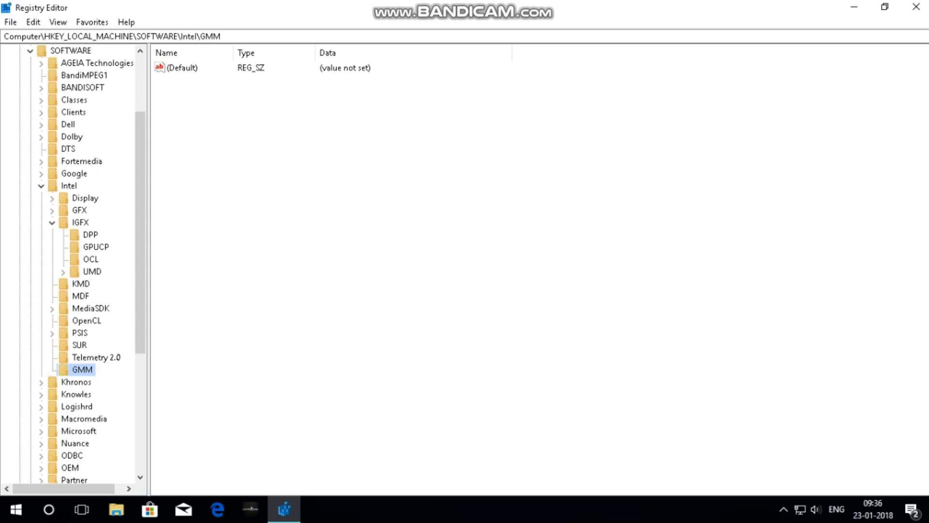
right_click(282, 142)
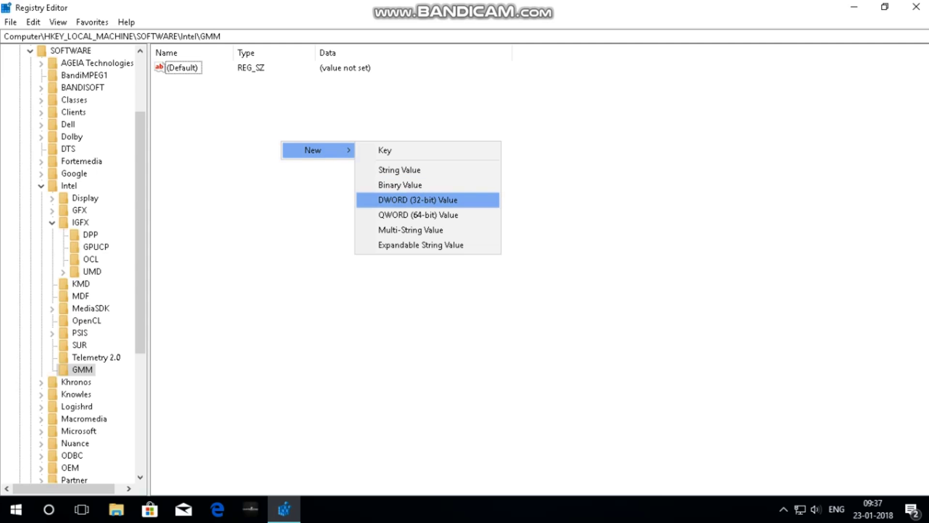
Add a DWORD (32-bit) value named DedicatedSegmentSize inside the GMM key.
key("Return")
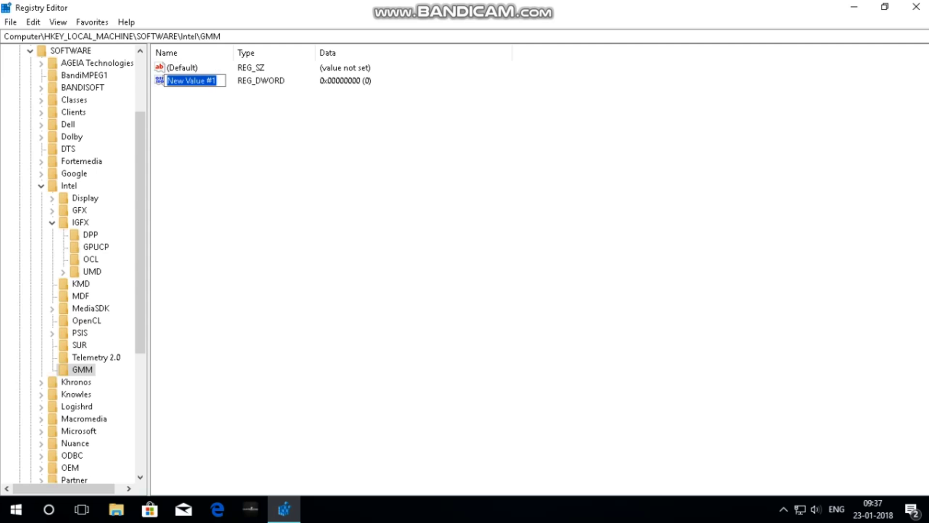
key("BackSpace")
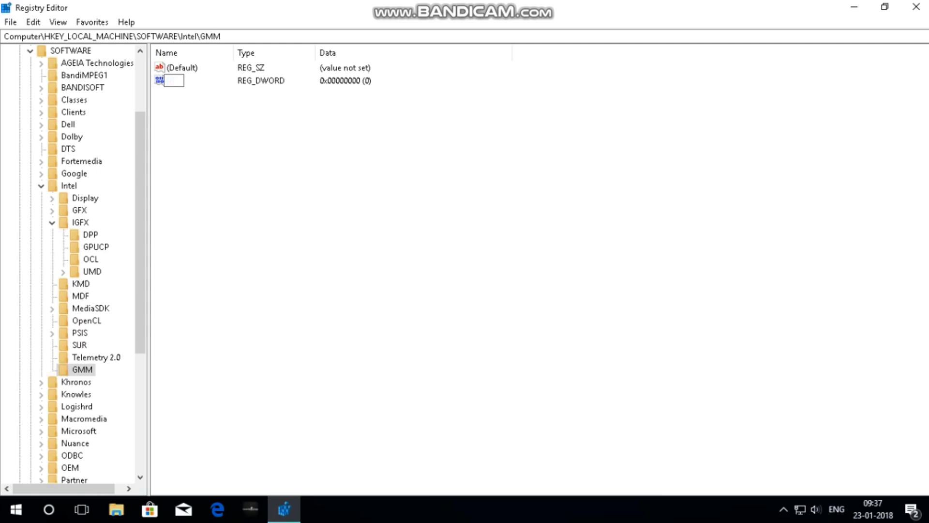
type("Dedic")
type("ated")
type("SegmentSi")
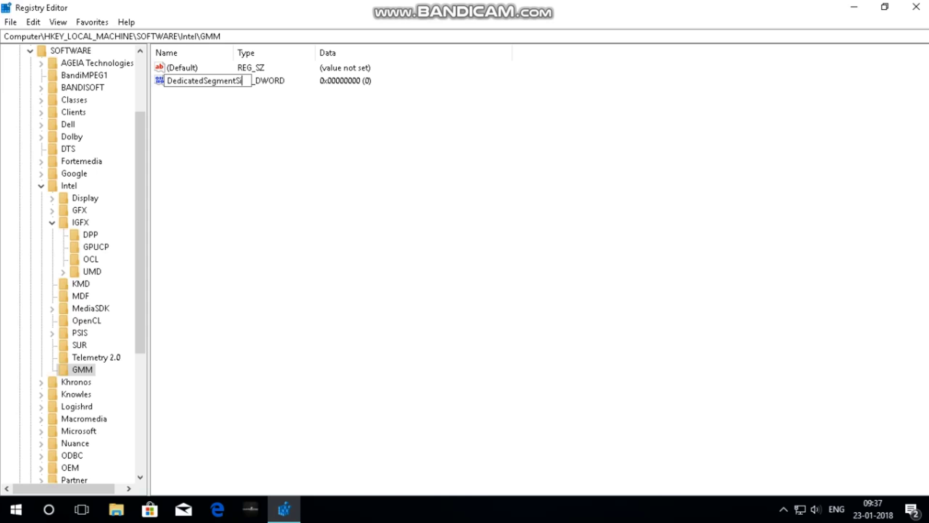
type("ze")
key("Return")
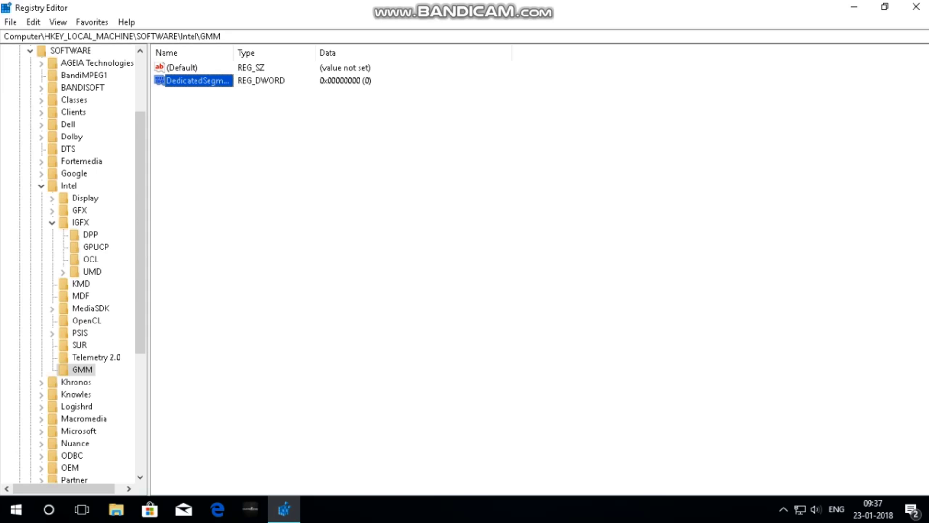
key("Return")
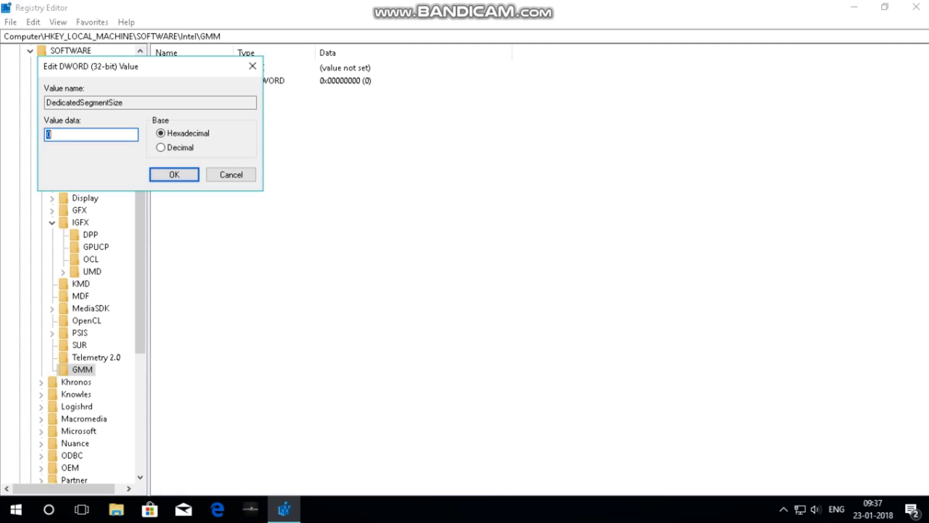
Set DedicatedSegmentSize to hexadecimal 205 (517) and close Registry Editor.
key("BackSpace")
type("205")
key("Return")
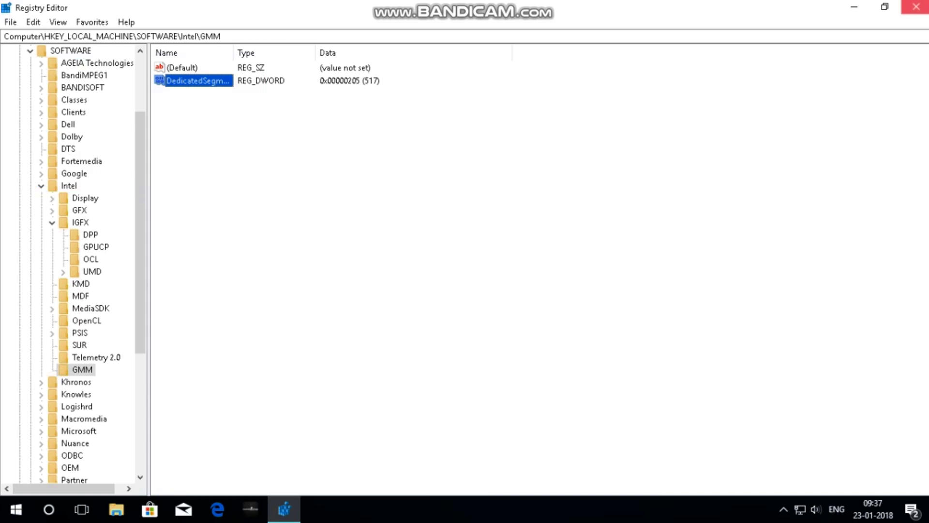
left_click(916, 7)
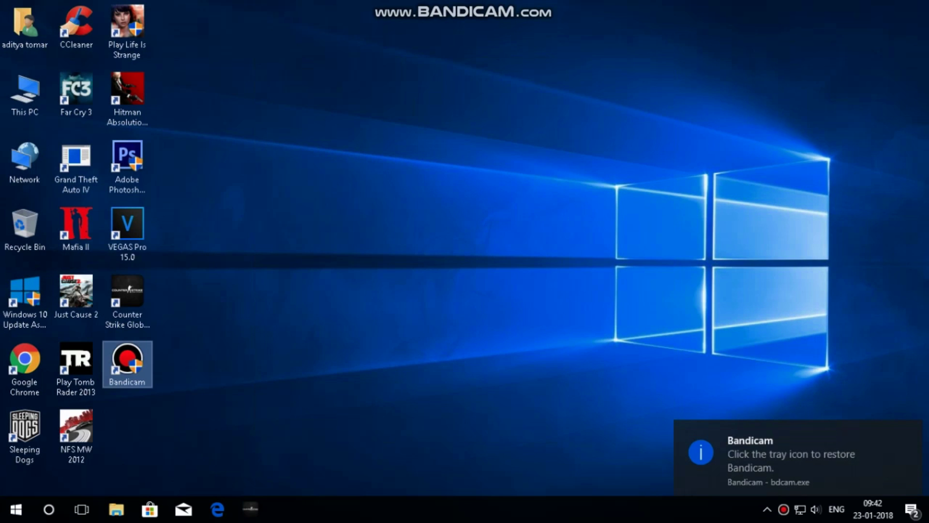
right_click(423, 219)
left_click(450, 257)
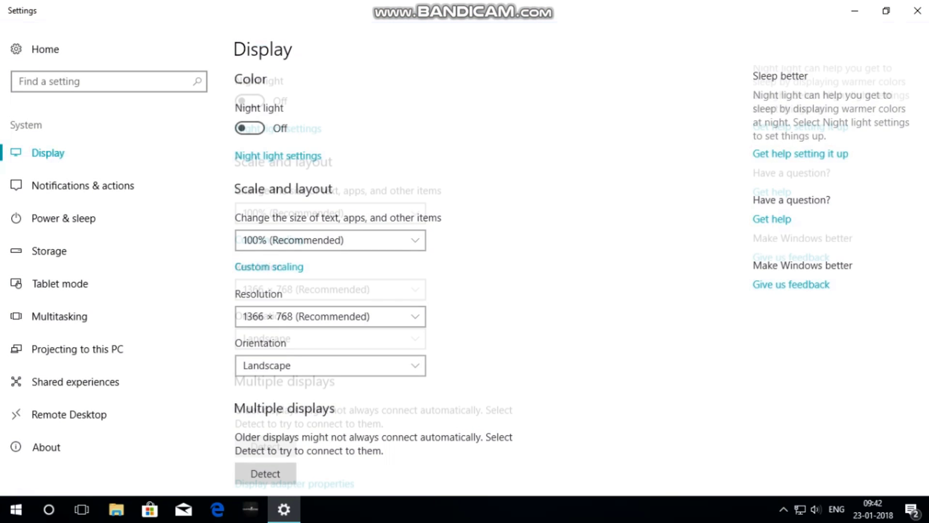
left_click(295, 449)
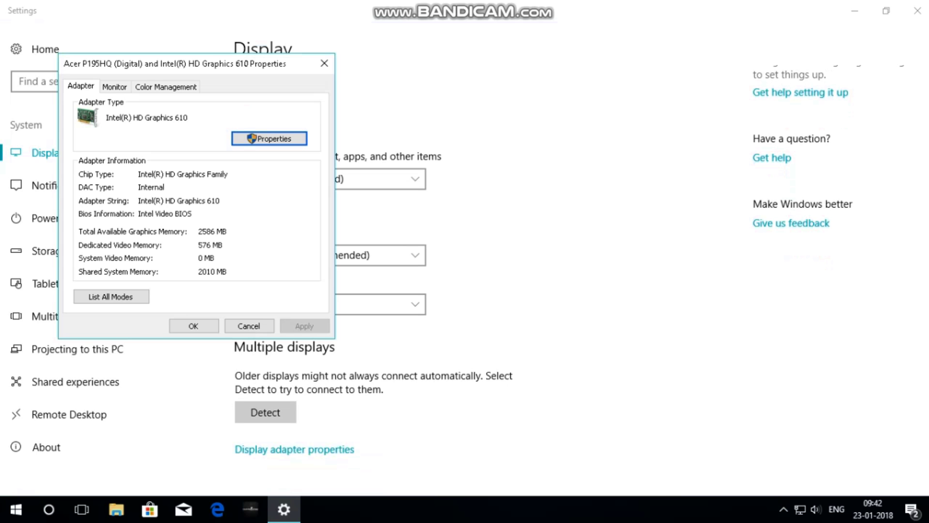
left_click(193, 325)
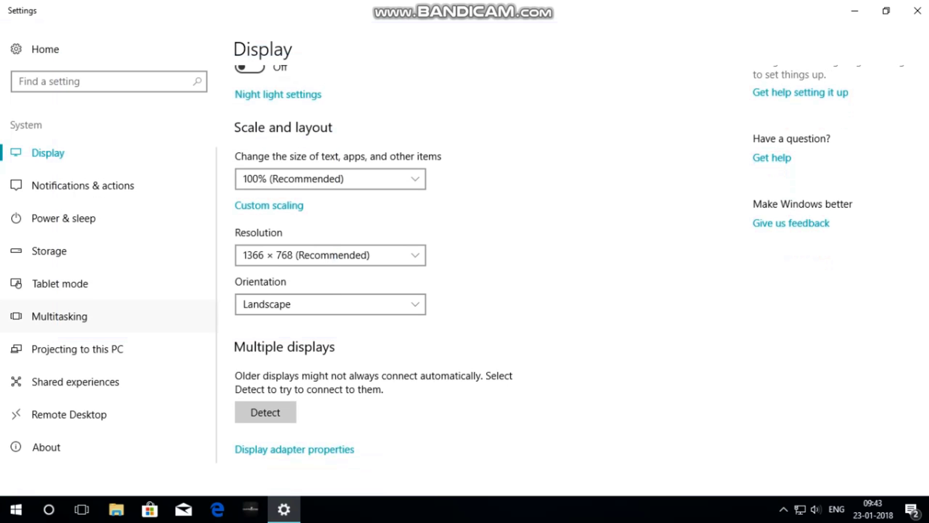
left_click(917, 10)
right_click(479, 125)
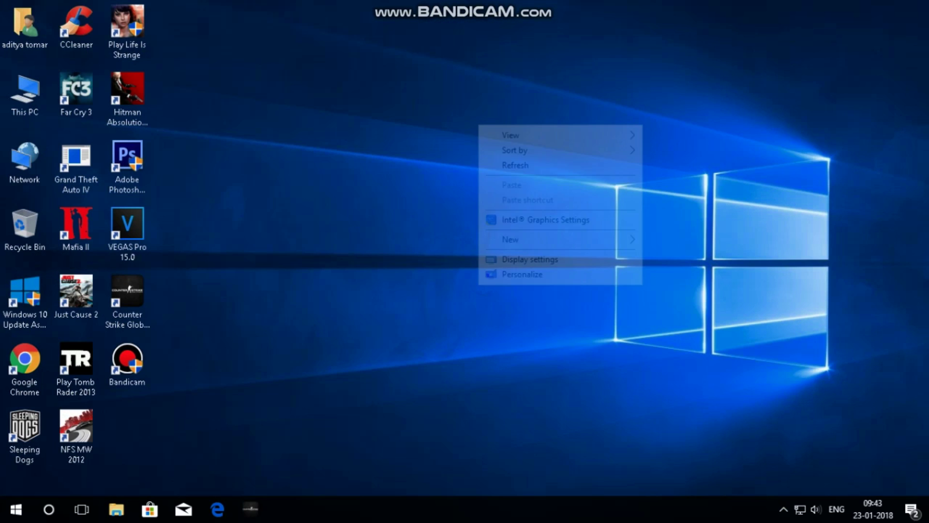
left_click(515, 165)
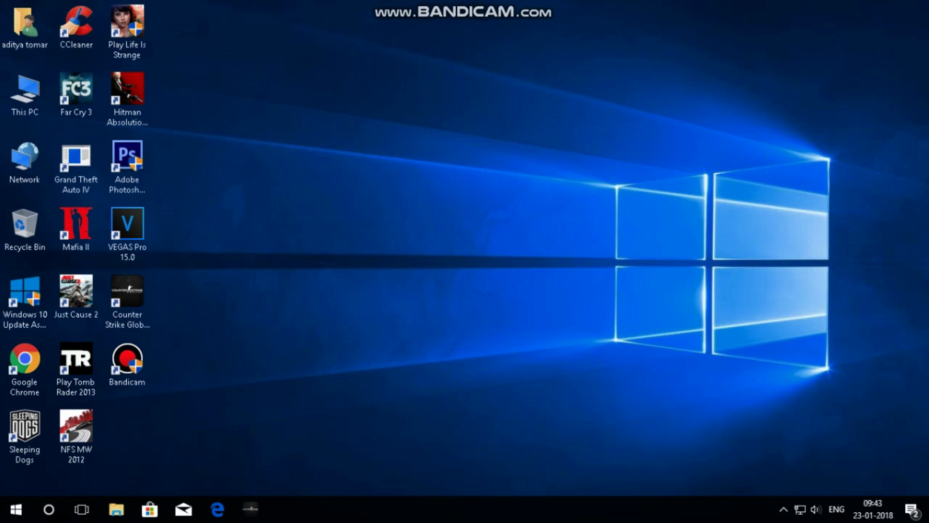